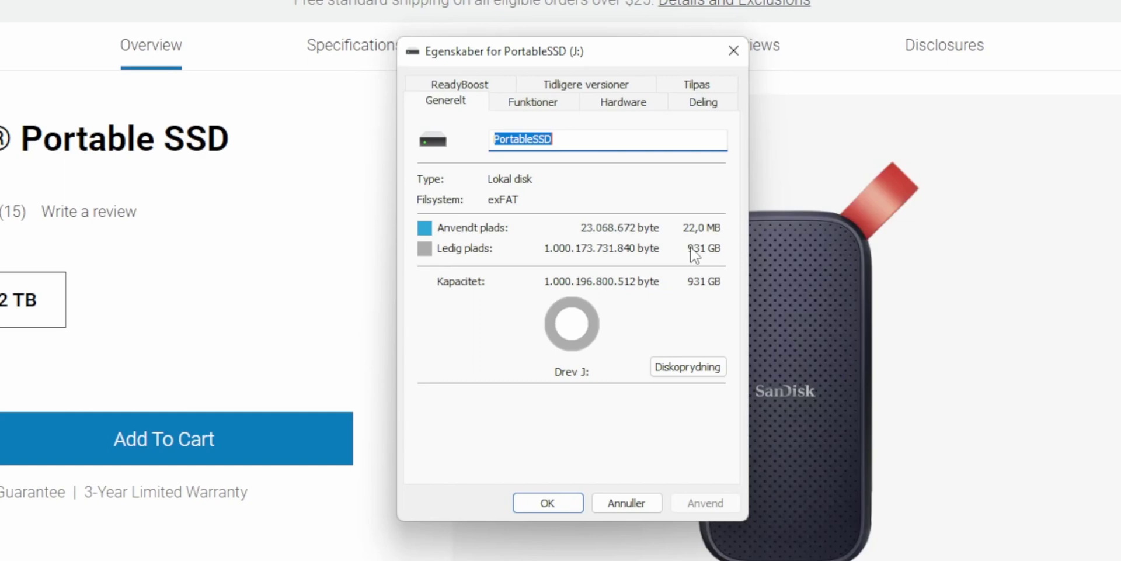
Inspect the SanDisk Portable SSD in the drive's hardware list and the UAS storage controller's properties in Device Manager
{"action": "left_click", "coordinate": [619, 102]}
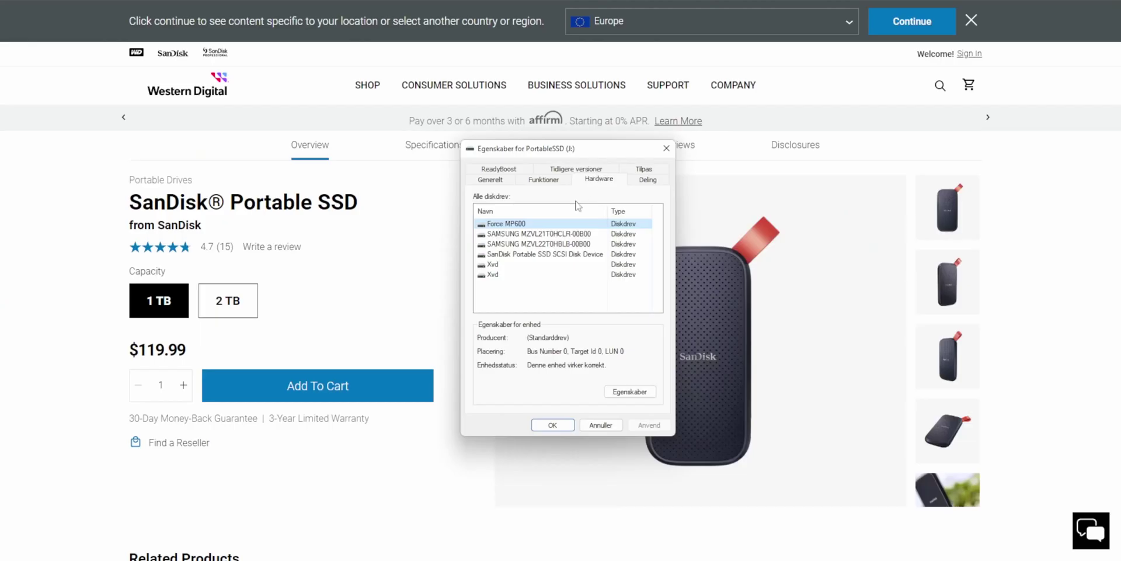
{"action": "left_click", "coordinate": [555, 254]}
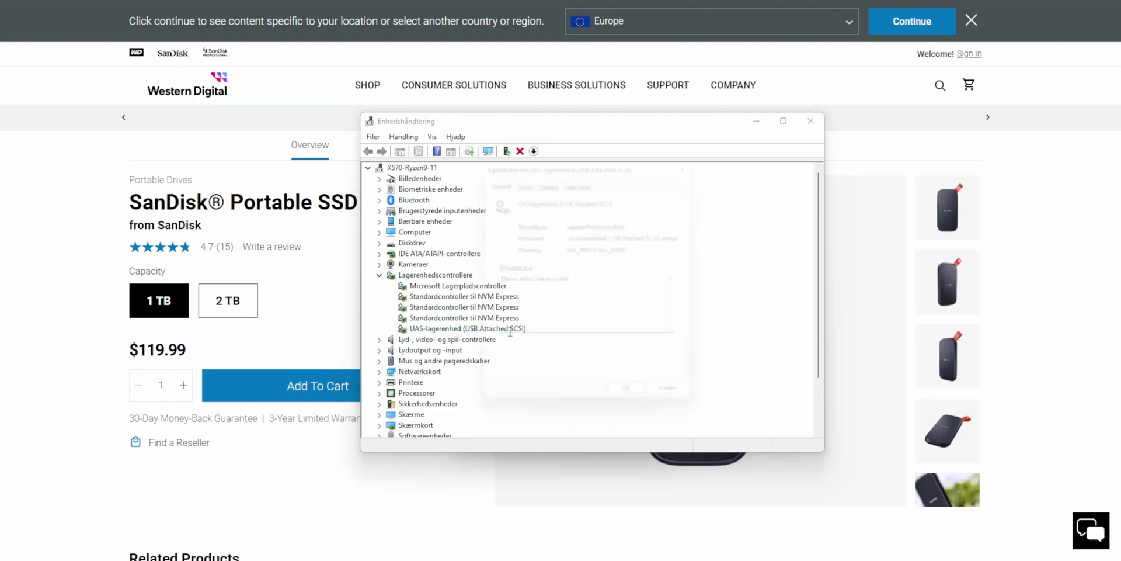
{"action": "double_click", "coordinate": [482, 362]}
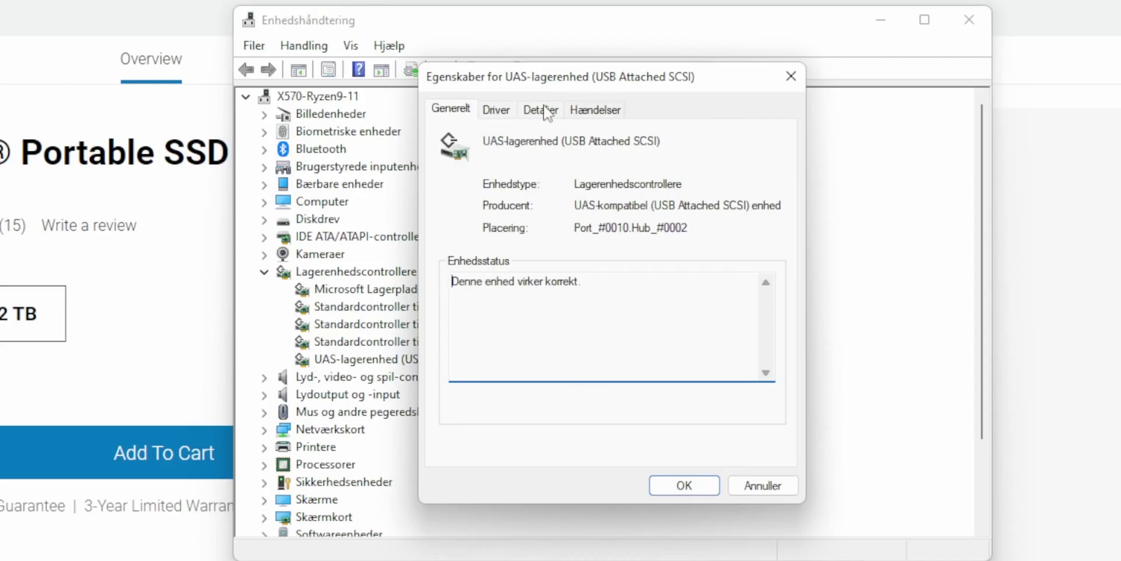
{"action": "left_click", "coordinate": [777, 490]}
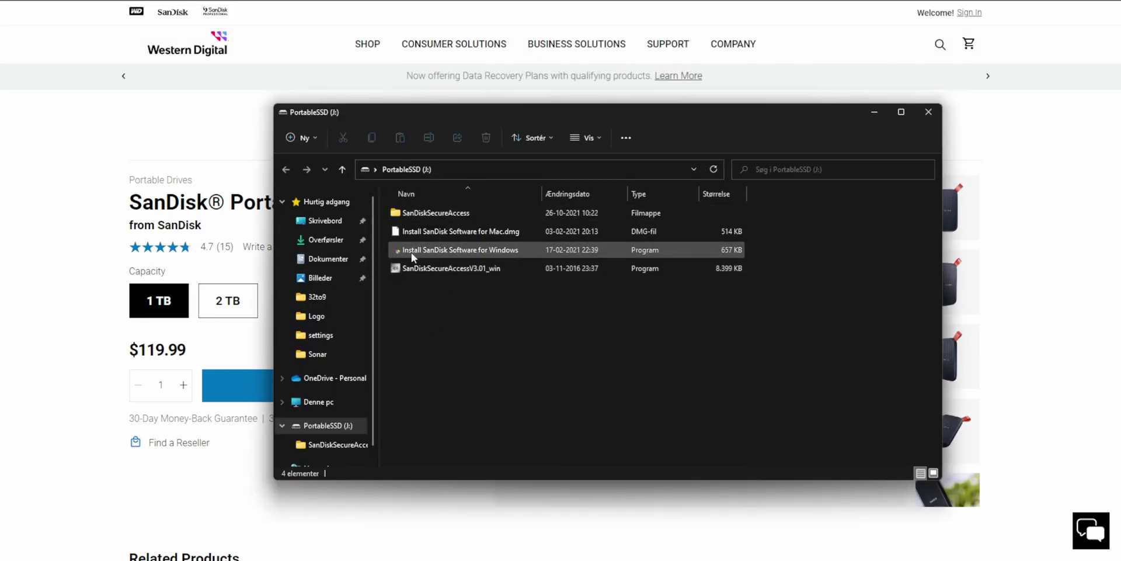
Launch Install SanDisk Software for Windows from the portable drive to view the SanDisk Security setup, and cancel it
{"action": "left_click", "coordinate": [487, 251]}
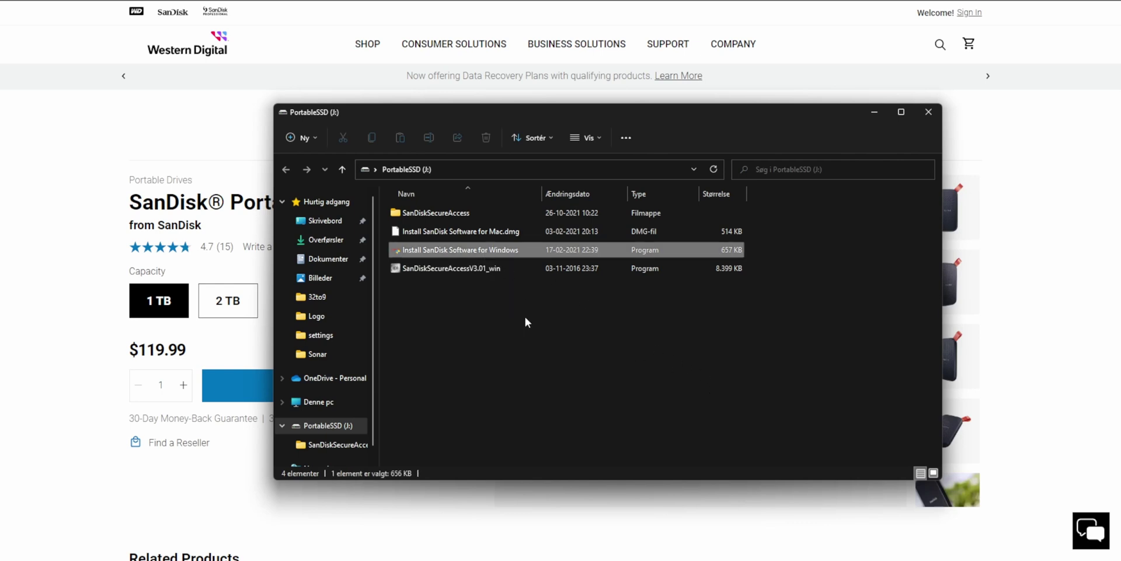
{"action": "double_click", "coordinate": [472, 256]}
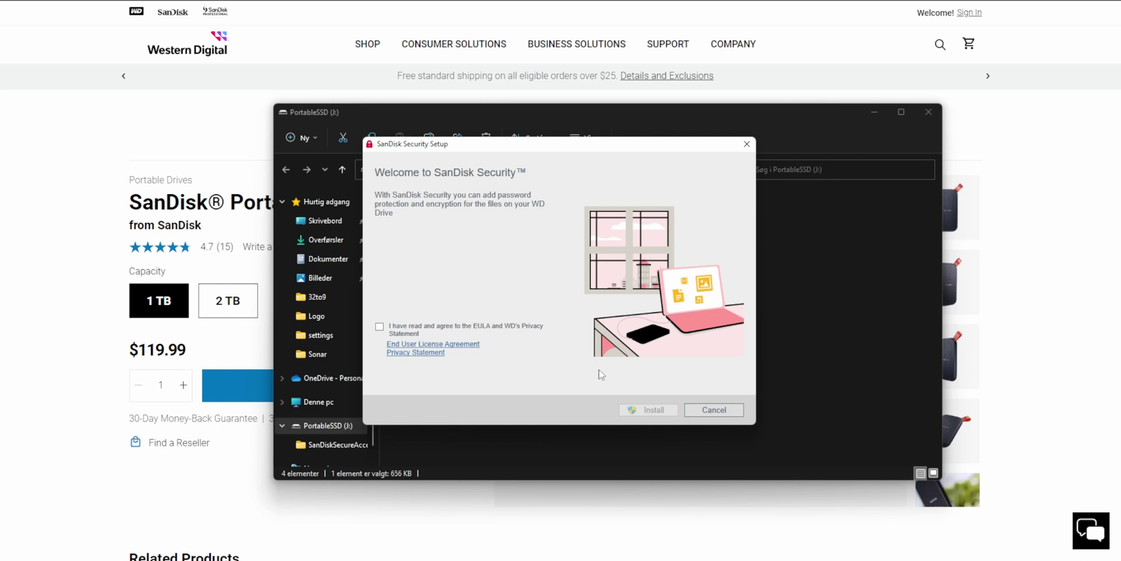
{"action": "left_click", "coordinate": [704, 407]}
{"action": "left_click", "coordinate": [577, 308]}
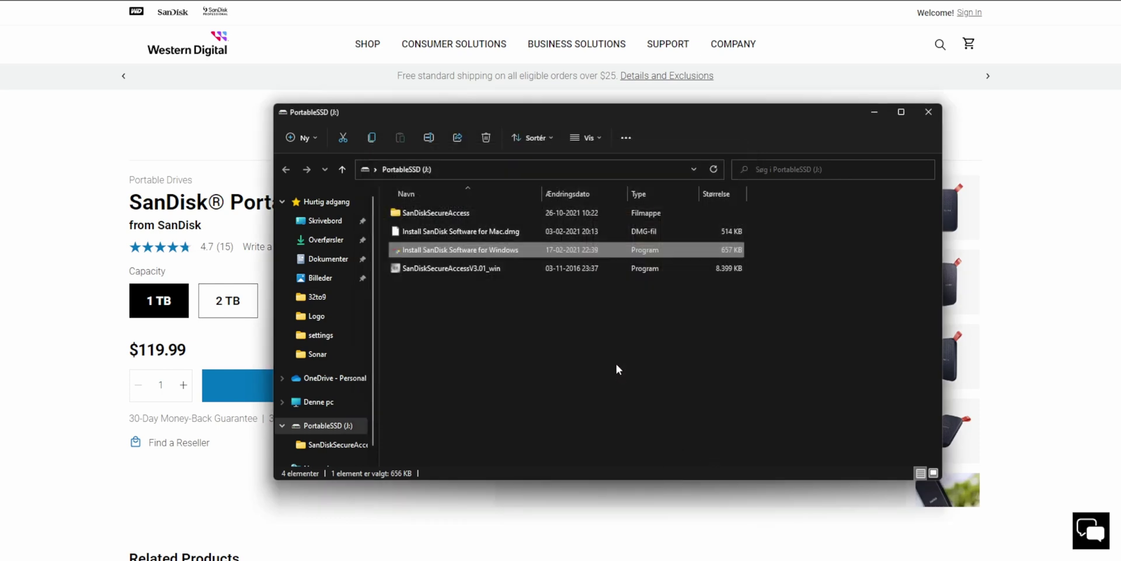
Examine the PDF documents in the SanDiskSecureAccess folder on the portable drive
{"action": "double_click", "coordinate": [432, 212]}
{"action": "double_click", "coordinate": [545, 192]}
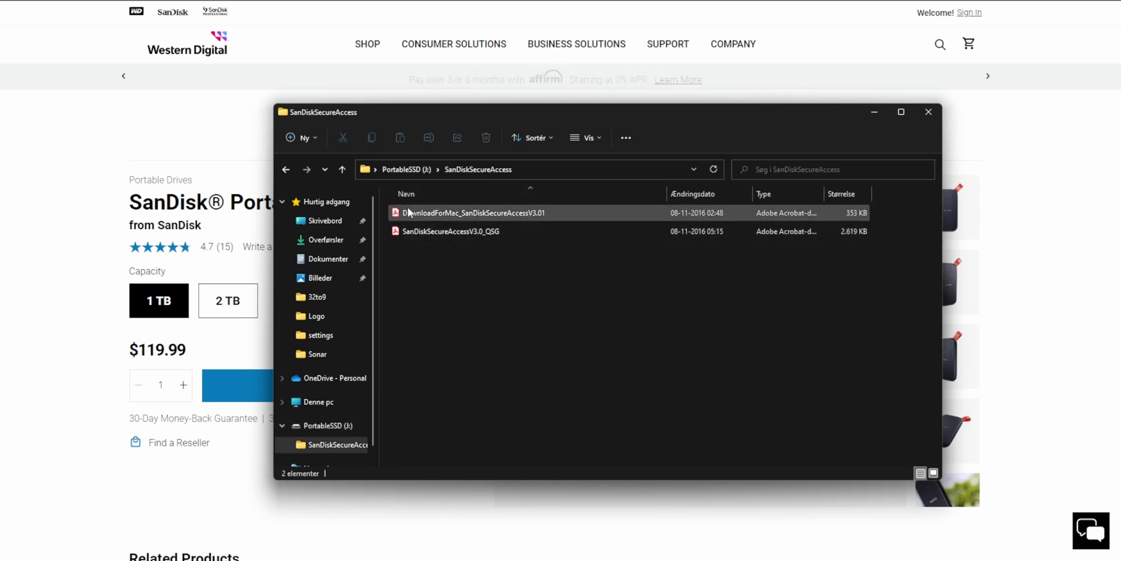
{"action": "left_click", "coordinate": [449, 232]}
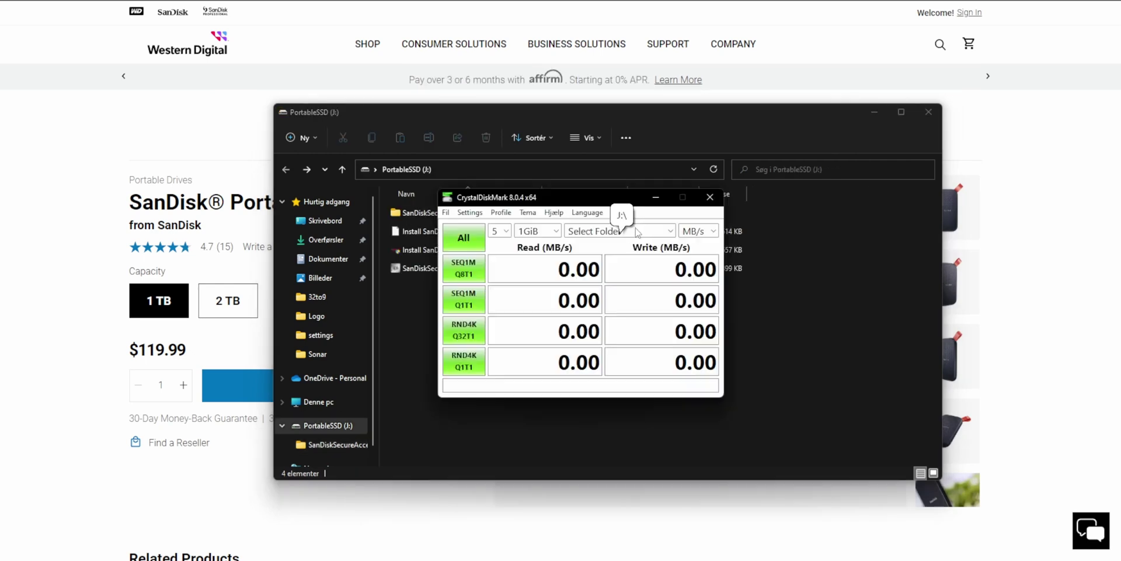
Switch to CrystalDiskMark and try to run all benchmark tests on drive J: with a 1GiB test size
{"action": "left_click", "coordinate": [638, 231]}
{"action": "left_click", "coordinate": [619, 307]}
{"action": "left_click", "coordinate": [552, 231]}
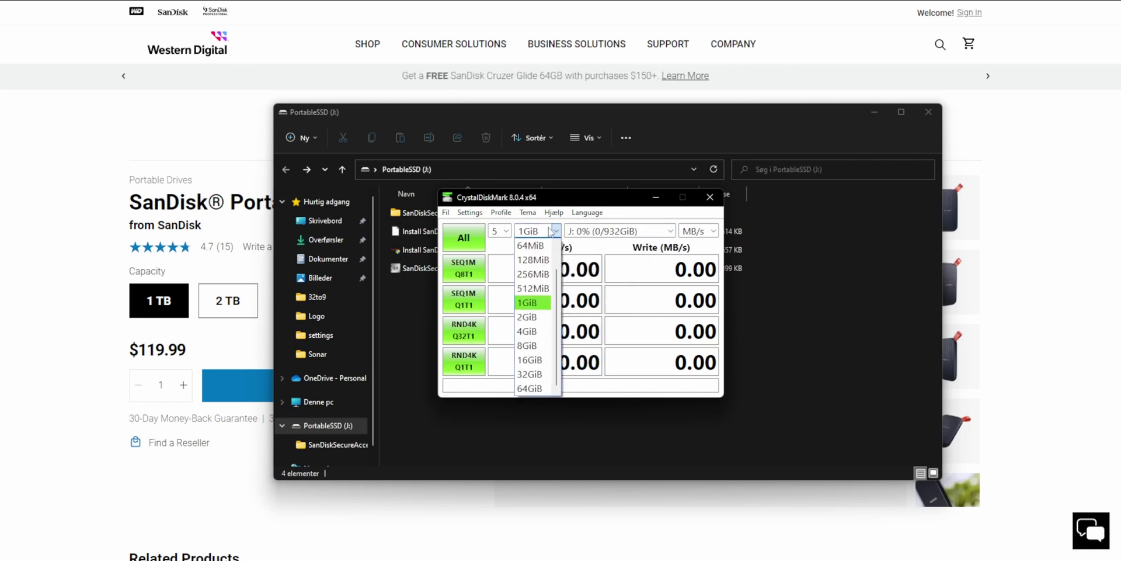
{"action": "left_click", "coordinate": [615, 252]}
{"action": "left_click", "coordinate": [464, 237]}
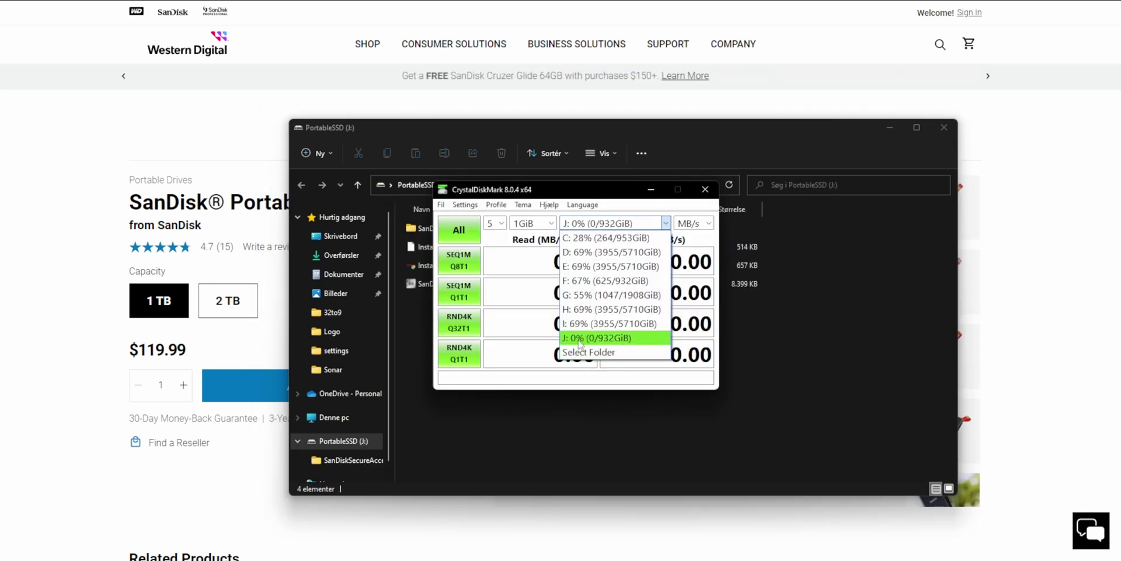
Reselect drive J: with the 1GiB test size and try again to run the full benchmark
{"action": "left_click", "coordinate": [579, 339]}
{"action": "left_click", "coordinate": [532, 223]}
{"action": "left_click", "coordinate": [526, 292]}
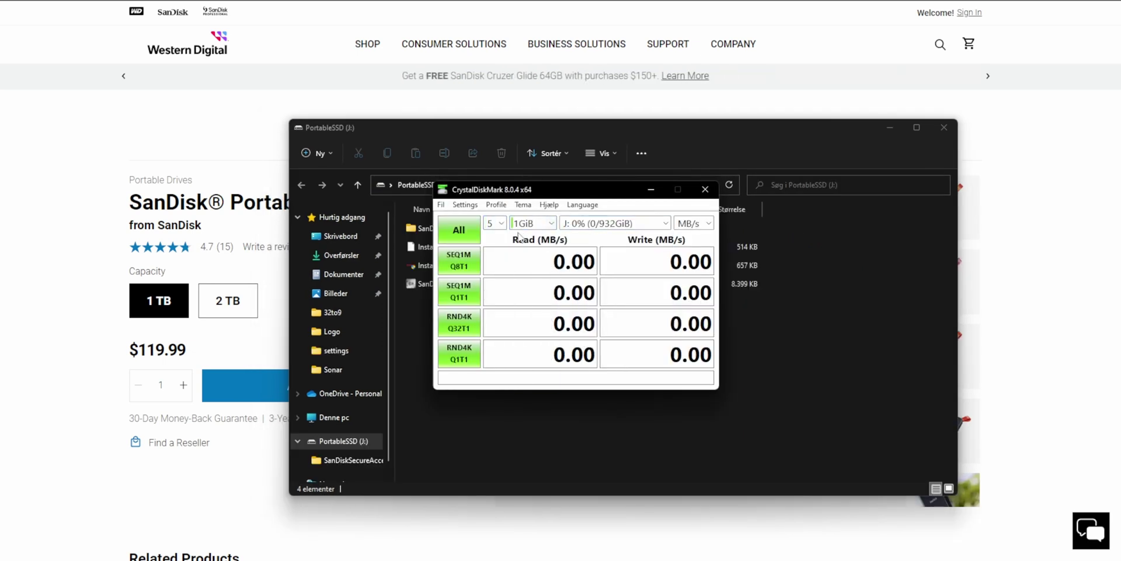
{"action": "left_click", "coordinate": [458, 231]}
{"action": "left_click_drag", "start_coordinate": [568, 189], "coordinate": [503, 199]}
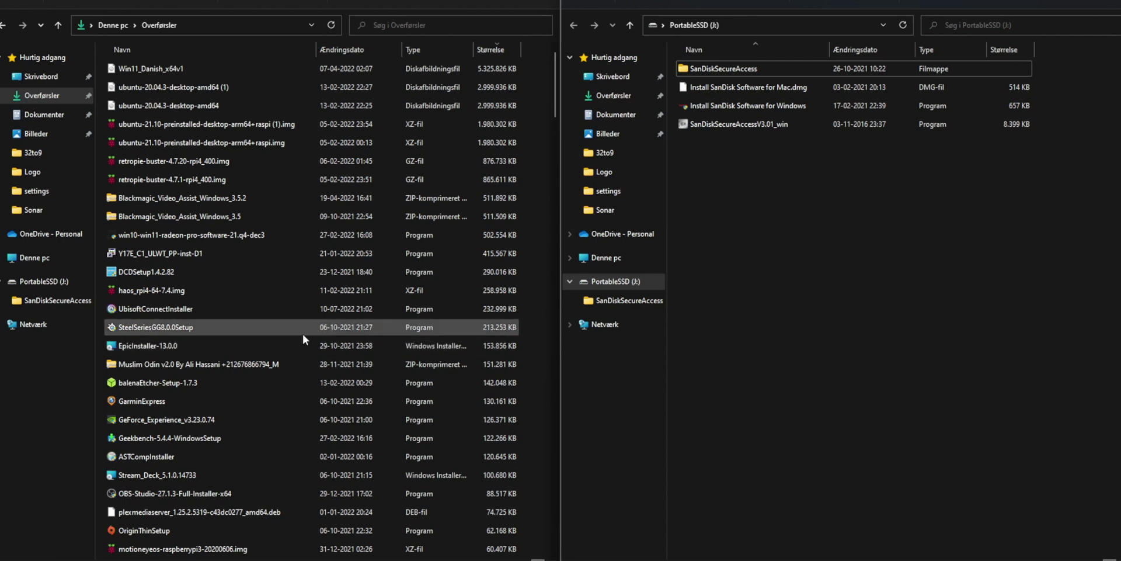
Try to copy the Win11_Danish_x64v1 disc image from the Overførsler folder to PortableSSD (J:), and cancel the copy
{"action": "left_click", "coordinate": [188, 70]}
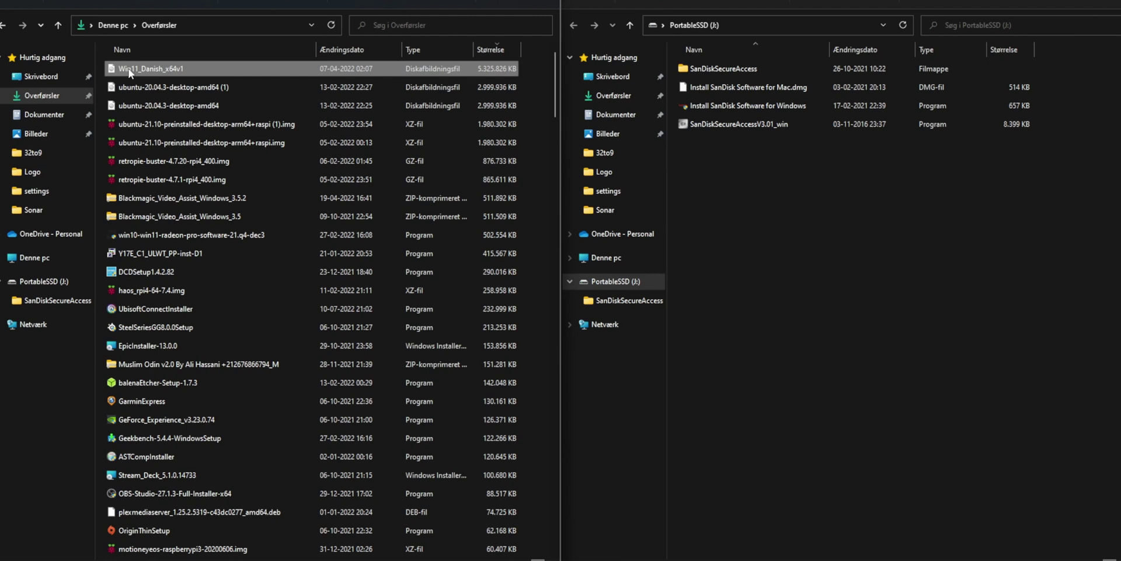
{"action": "left_click_drag", "start_coordinate": [129, 73], "coordinate": [793, 253]}
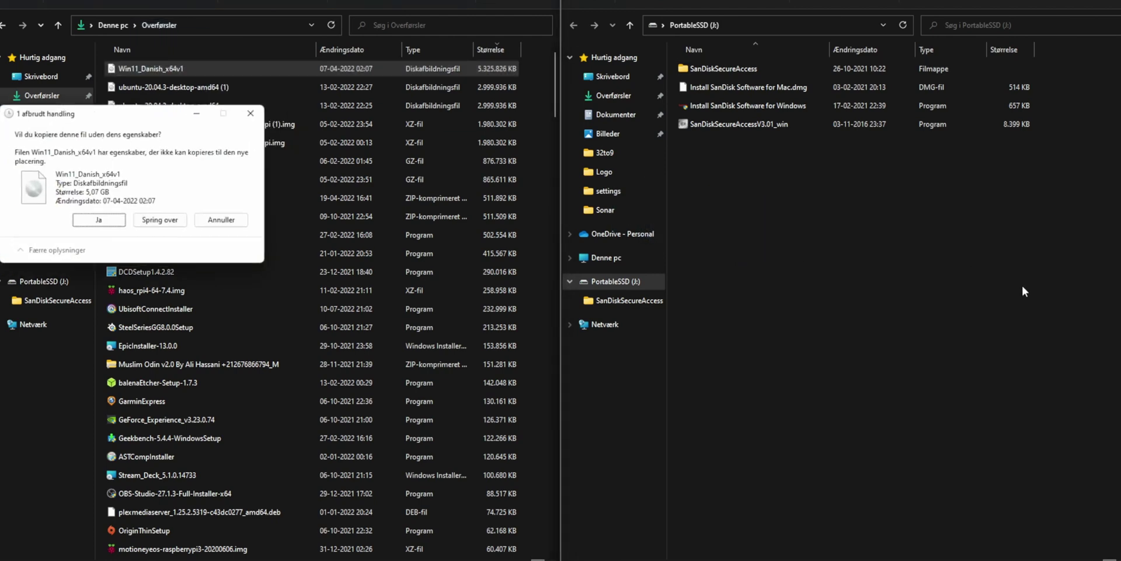
{"action": "left_click", "coordinate": [83, 218]}
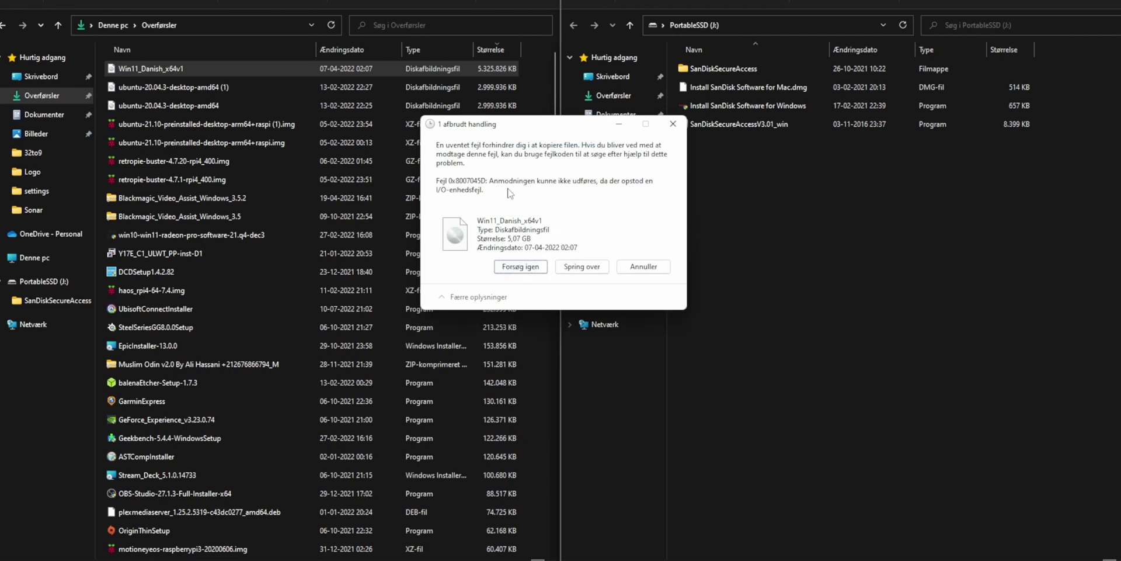
{"action": "left_click", "coordinate": [643, 266]}
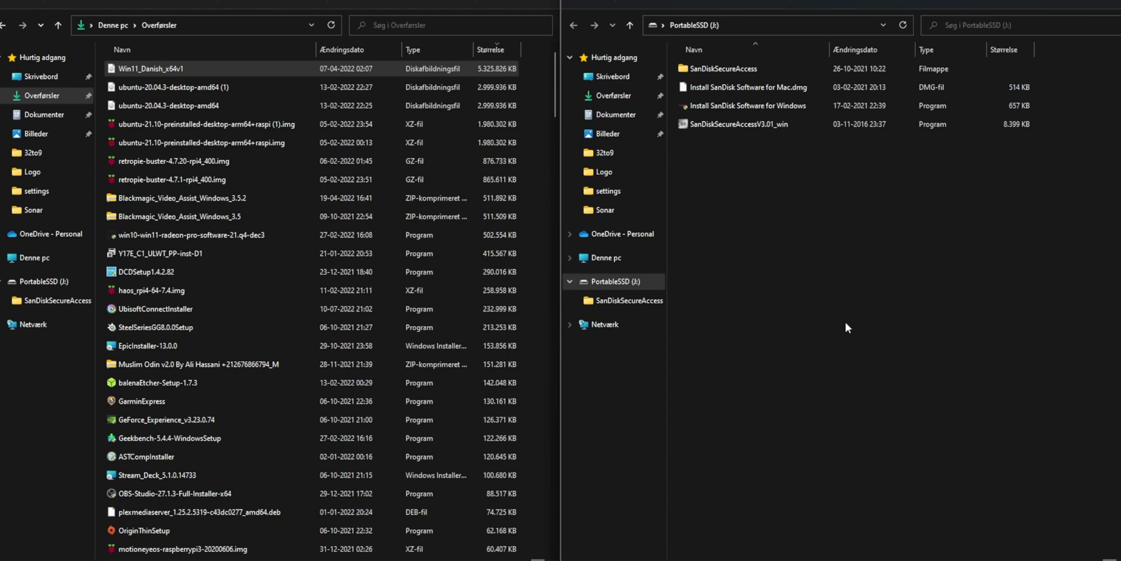
Copy the Win11_Danish_x64v1 disc image from Overførsler to PortableSSD (J:), accepting the copy without its properties
{"action": "left_click_drag", "start_coordinate": [151, 69], "coordinate": [738, 241]}
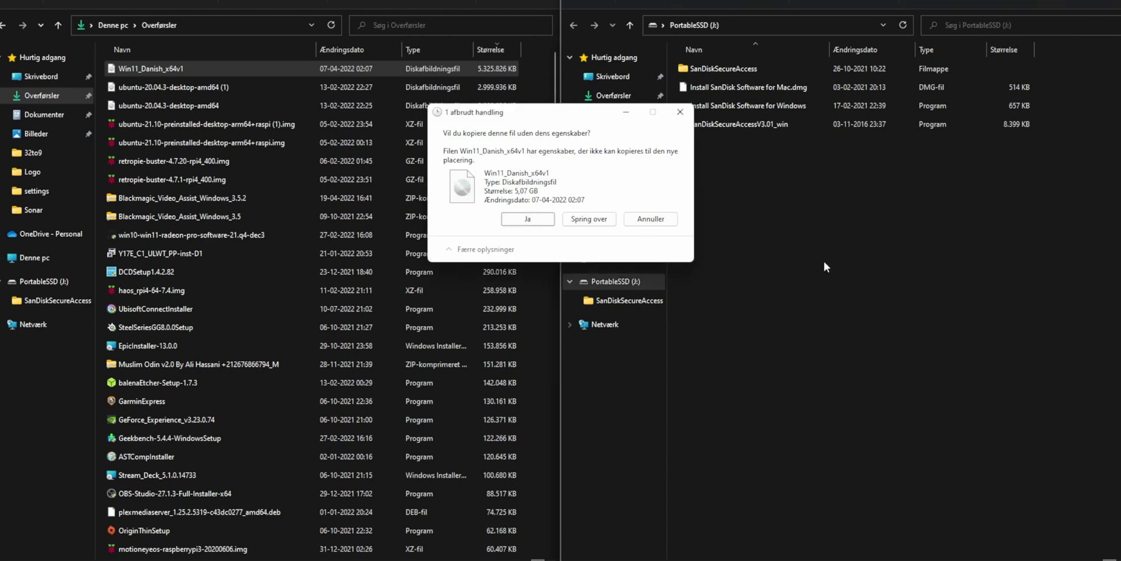
{"action": "left_click", "coordinate": [528, 220]}
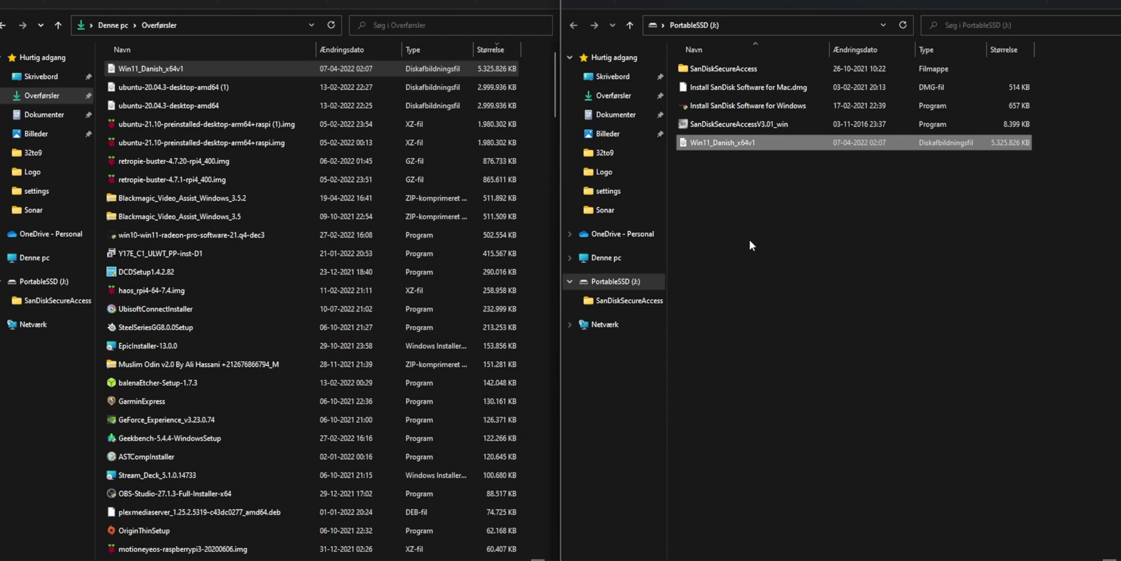
{"action": "left_click", "coordinate": [228, 87]}
{"action": "left_click", "coordinate": [215, 106], "text": "ctrl"}
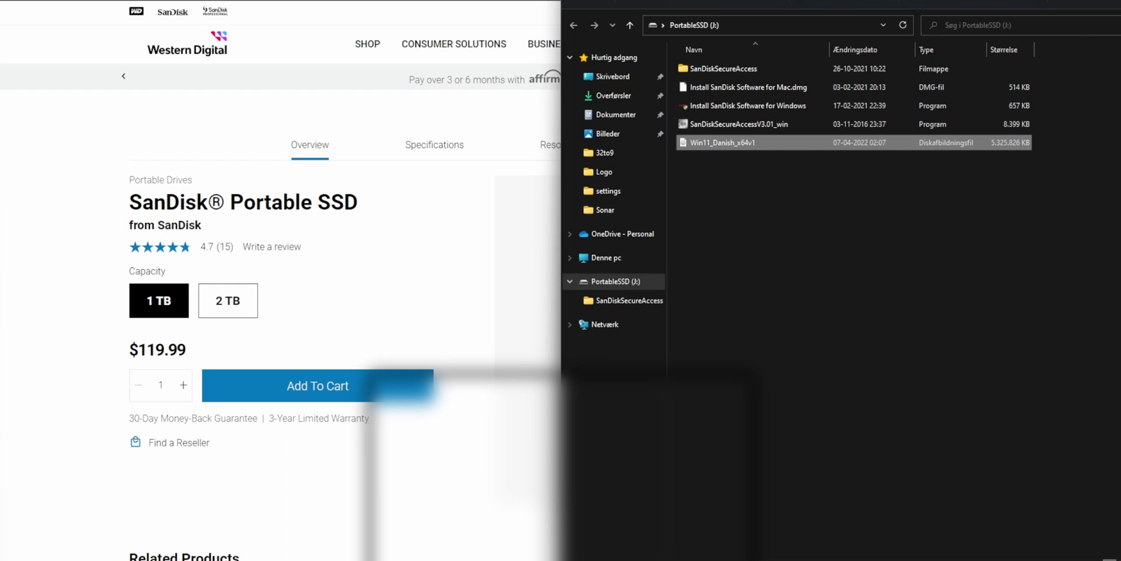
Switch to CrystalDiskMark and run all benchmark tests on drive J: with 5 passes and a 1GiB test size
{"action": "key", "text": "super"}
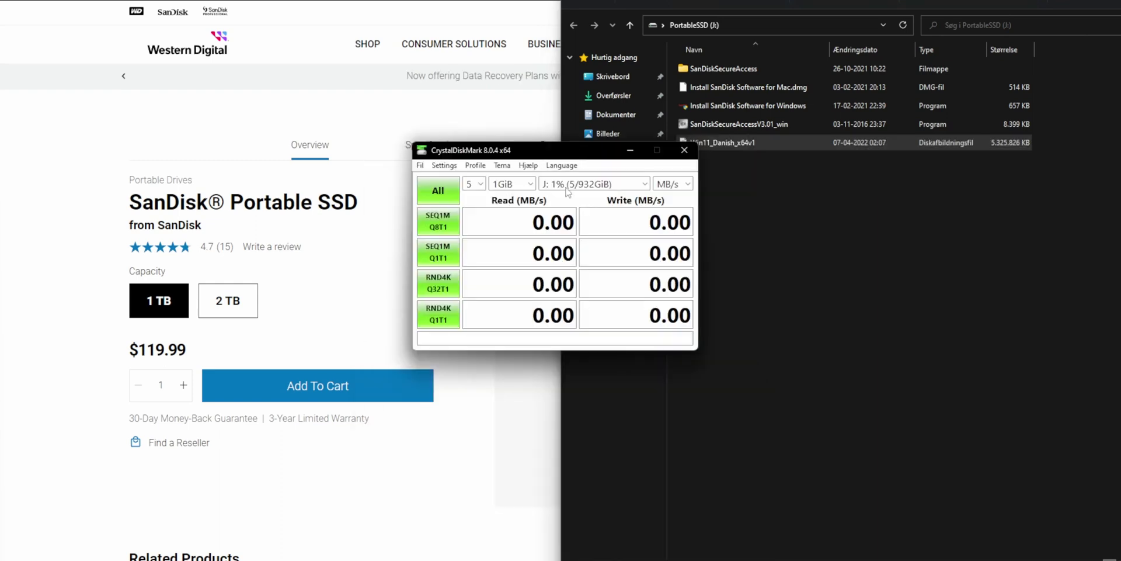
{"action": "left_click", "coordinate": [567, 192]}
{"action": "left_click", "coordinate": [517, 216]}
{"action": "left_click", "coordinate": [480, 184]}
{"action": "left_click", "coordinate": [530, 186]}
{"action": "left_click", "coordinate": [531, 186]}
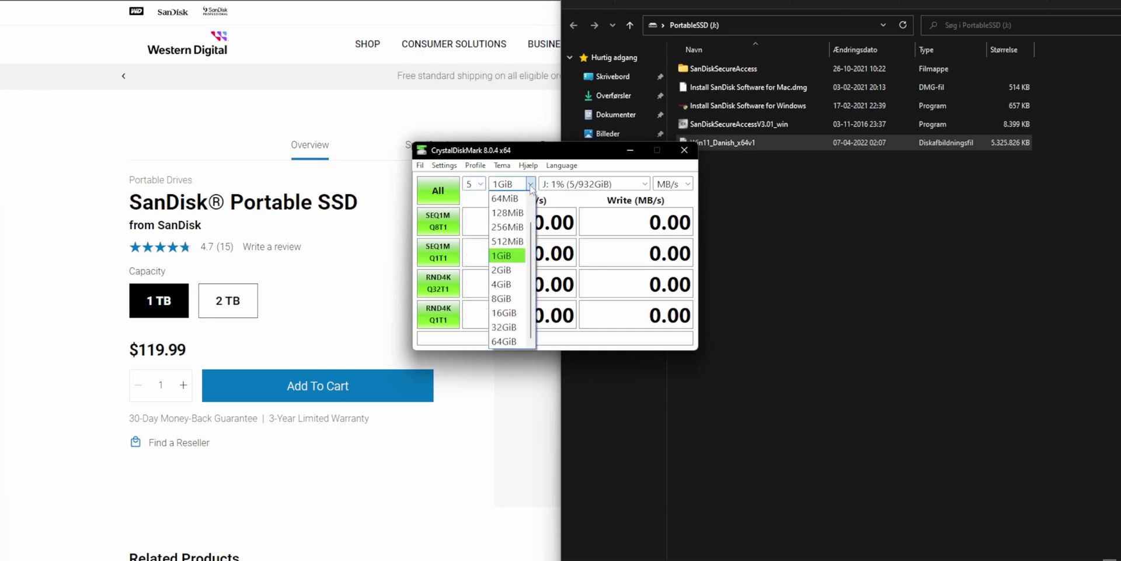
{"action": "left_click", "coordinate": [530, 185]}
{"action": "left_click", "coordinate": [449, 197]}
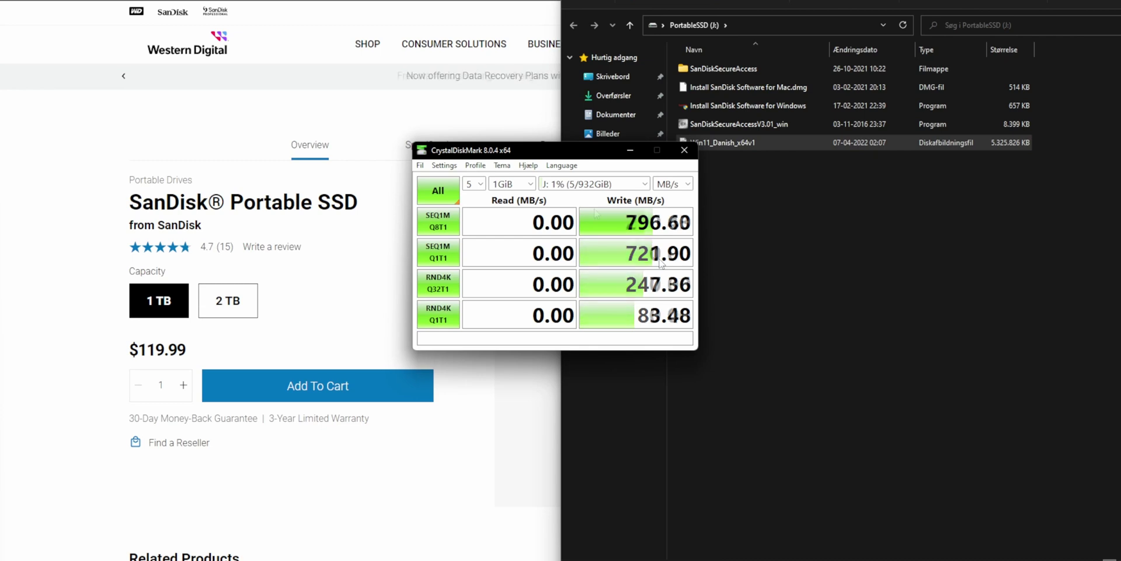
{"action": "left_click", "coordinate": [455, 223]}
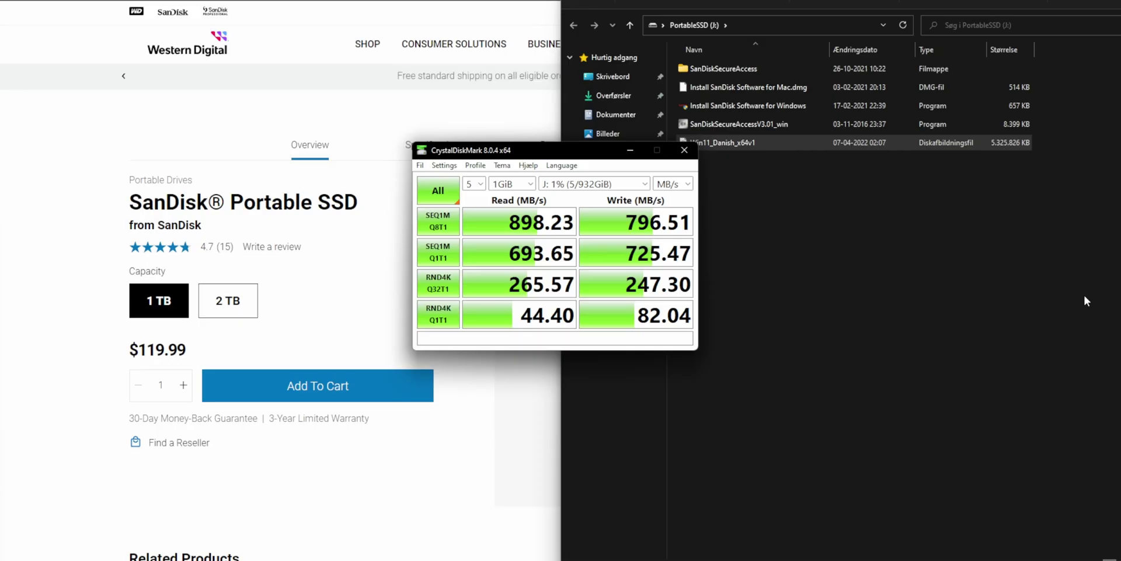
Set the test size to 64GiB and the test count to 1, and run all benchmark tests on drive J:
{"action": "left_click", "coordinate": [511, 183]}
{"action": "left_click", "coordinate": [507, 343]}
{"action": "left_click", "coordinate": [480, 184]}
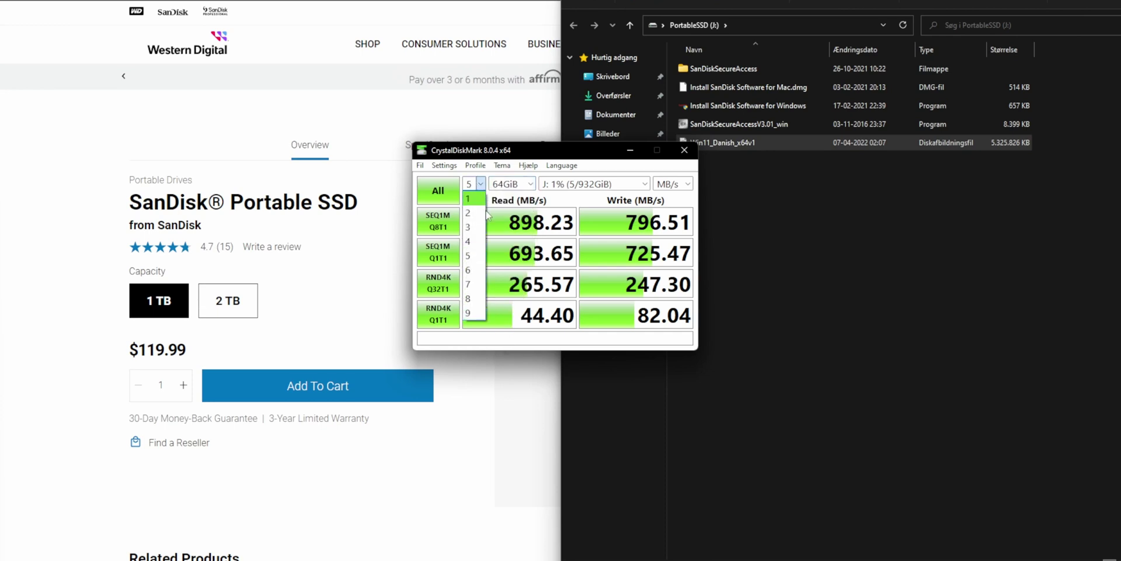
{"action": "left_click", "coordinate": [477, 201]}
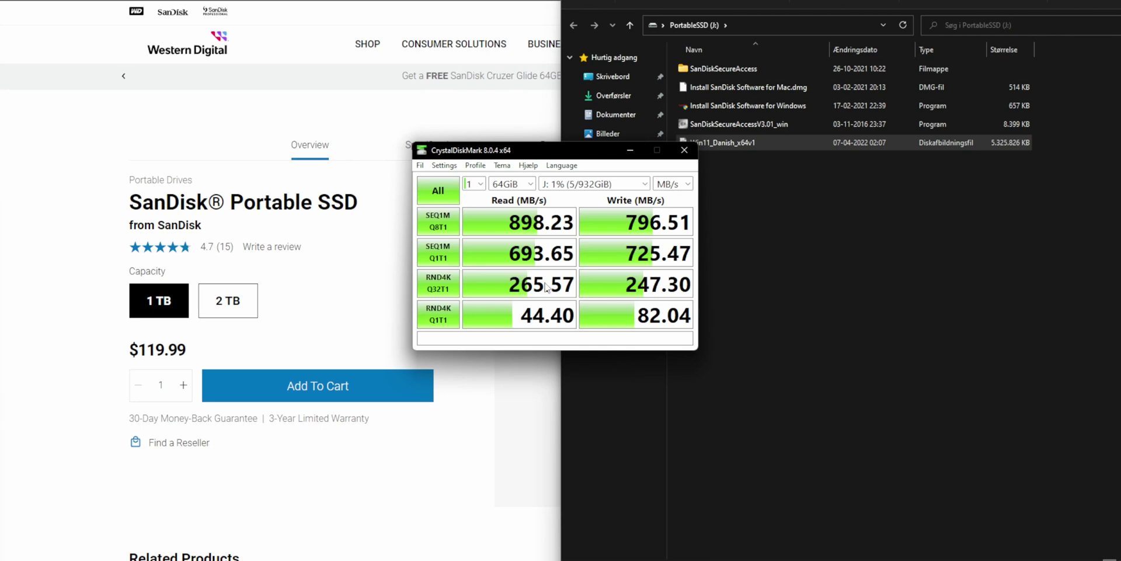
{"action": "left_click", "coordinate": [438, 199]}
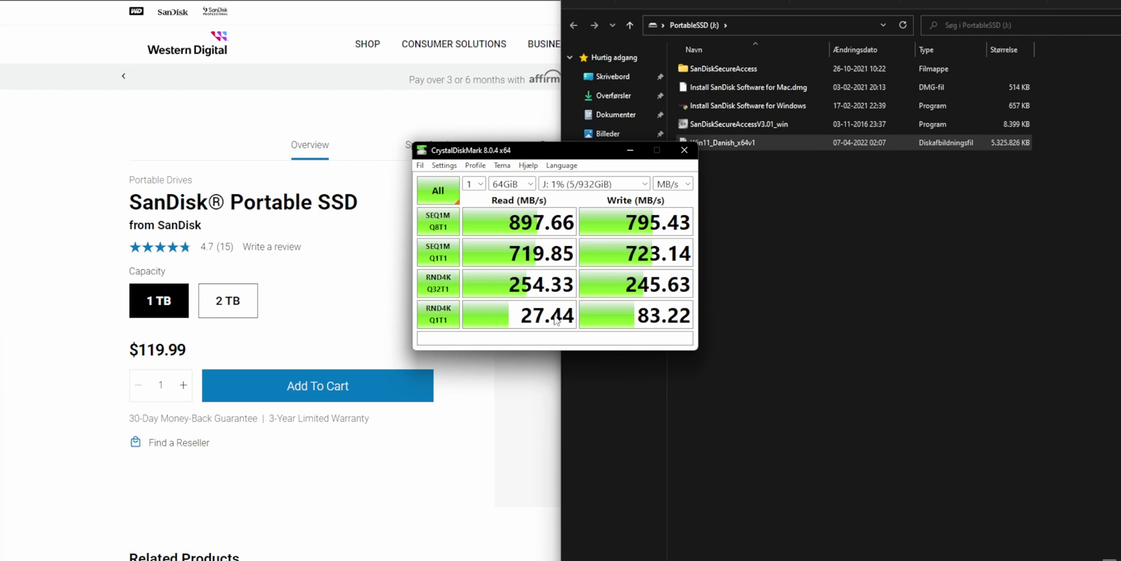
{"action": "left_click", "coordinate": [480, 185]}
{"action": "left_click", "coordinate": [476, 199]}
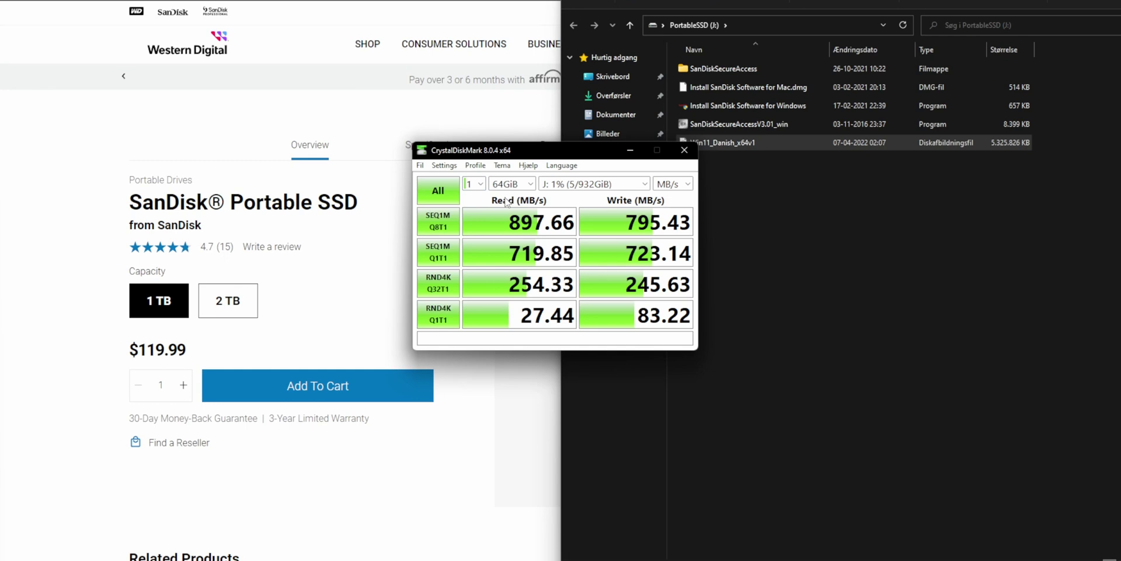